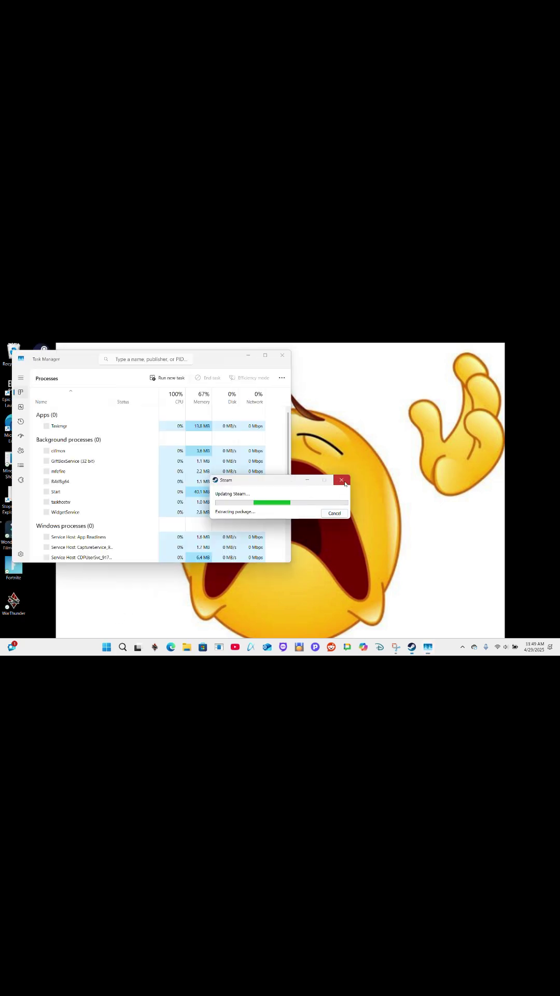
Dismiss the Steam update window and end the ACMON process
{"action": "left_click", "coordinate": [347, 484]}
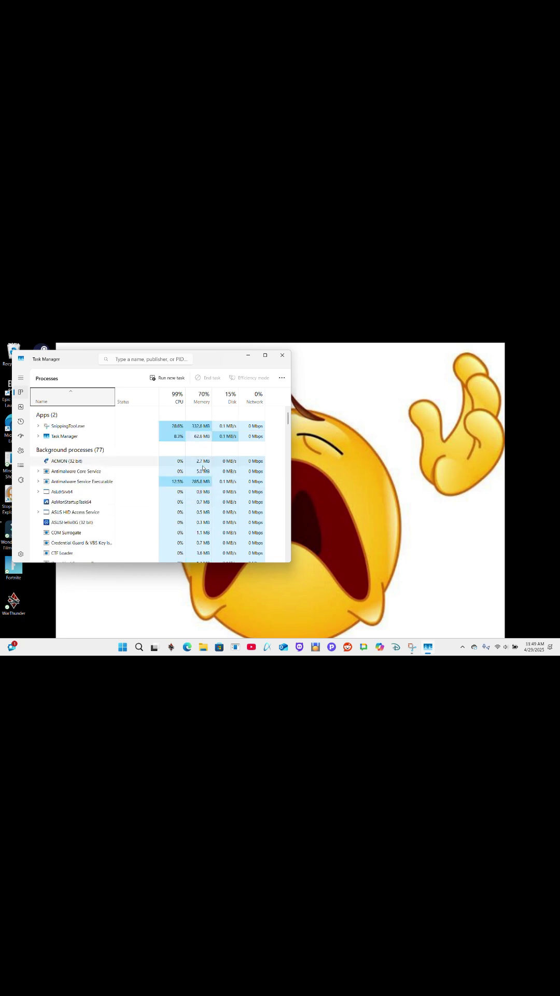
{"action": "left_click", "coordinate": [208, 460]}
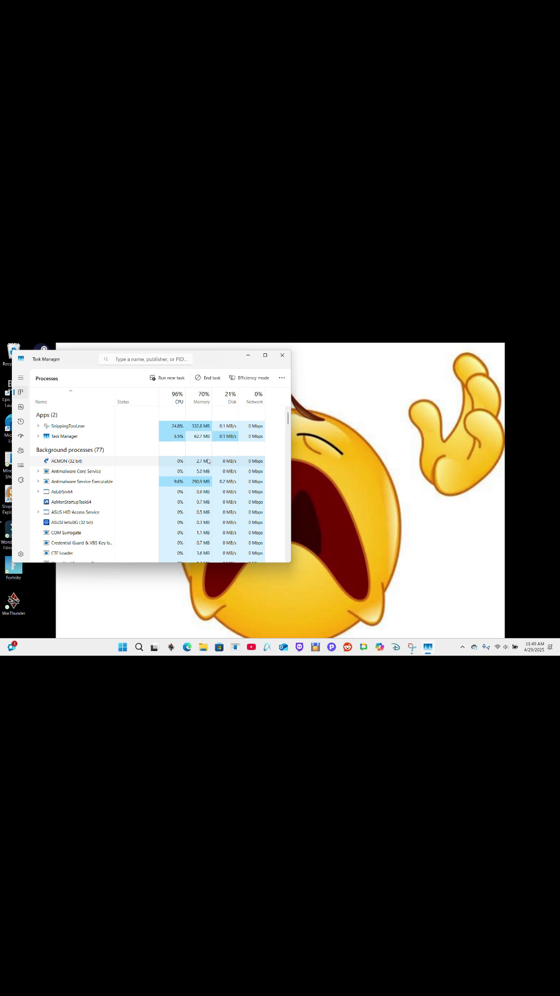
{"action": "left_click", "coordinate": [207, 377]}
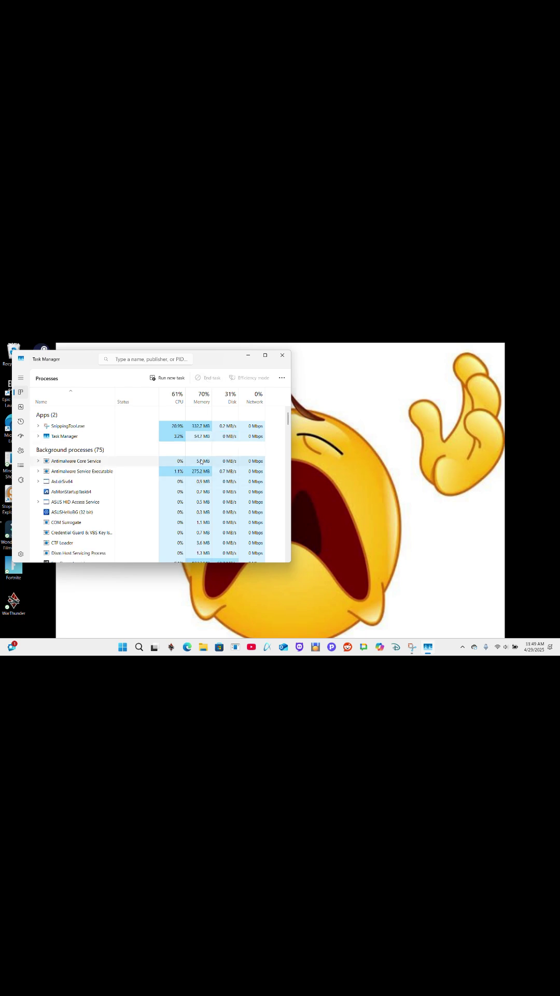
End the EpicGamesLauncher background process
{"action": "left_click", "coordinate": [202, 460]}
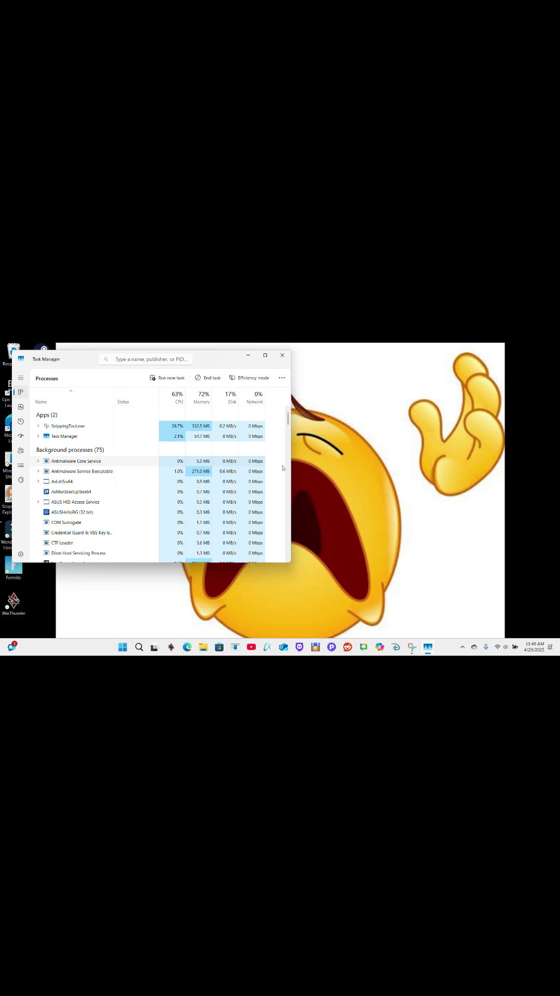
{"action": "scroll", "coordinate": [256, 476], "scroll_direction": "down", "scroll_amount": 1}
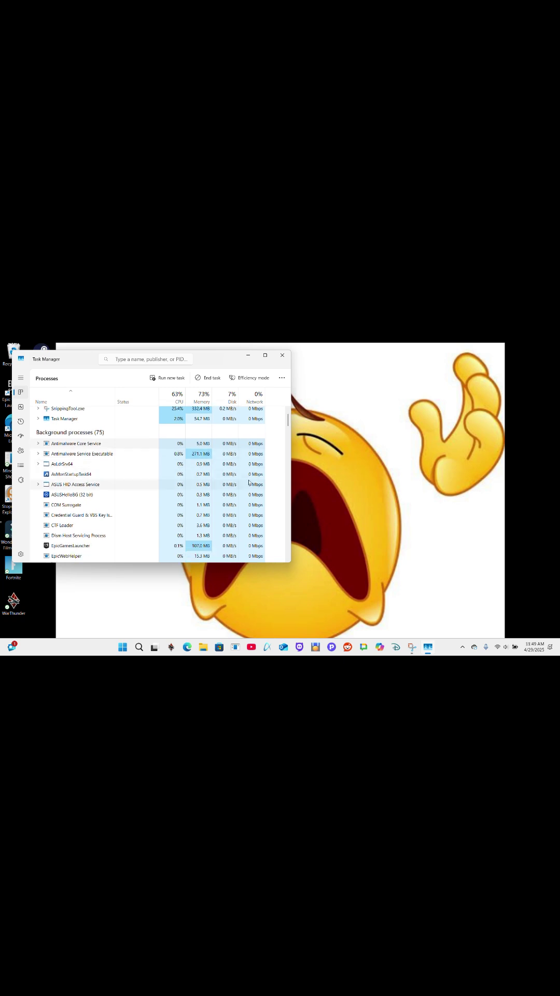
{"action": "left_click", "coordinate": [204, 546]}
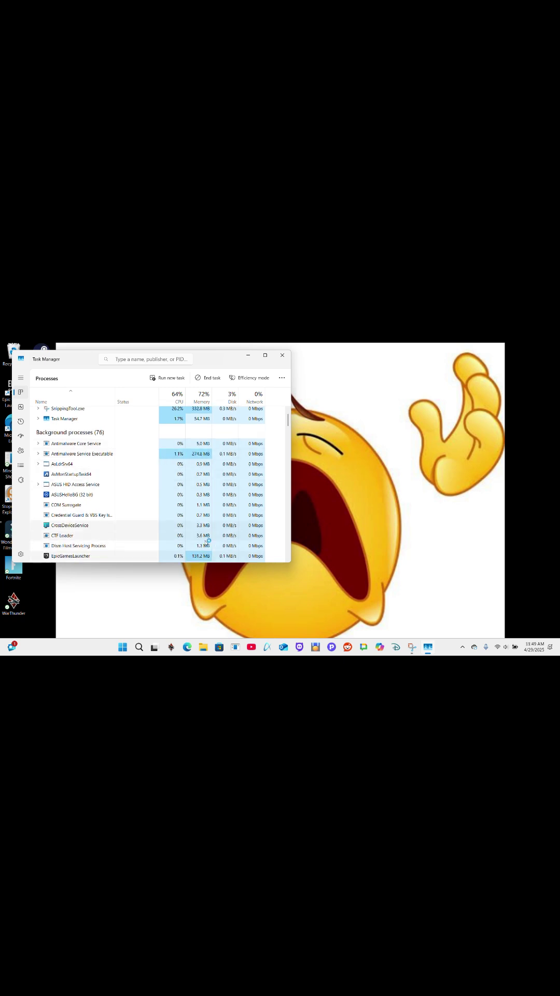
{"action": "left_click", "coordinate": [221, 379]}
{"action": "scroll", "coordinate": [247, 491], "scroll_direction": "down", "scroll_amount": 1}
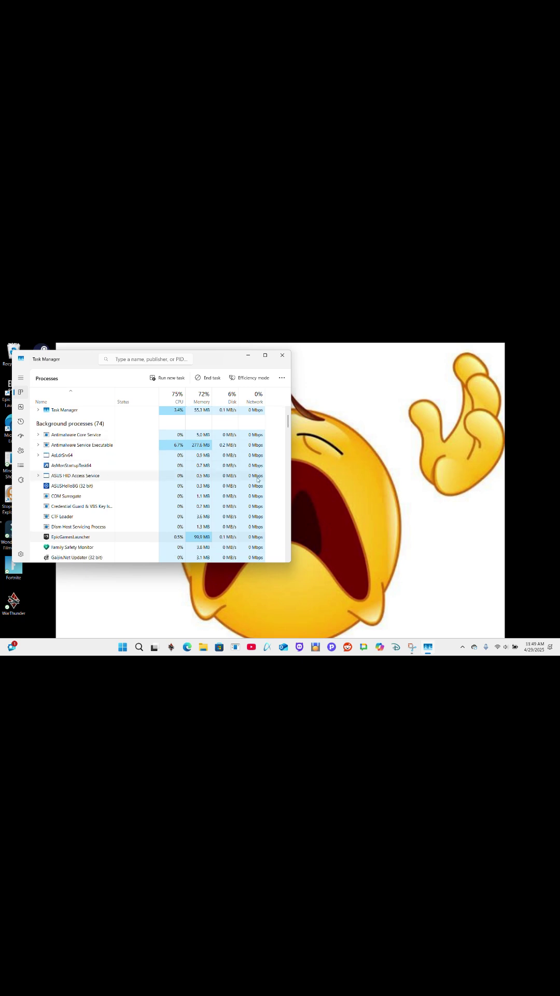
{"action": "scroll", "coordinate": [231, 504], "scroll_direction": "down", "scroll_amount": 1}
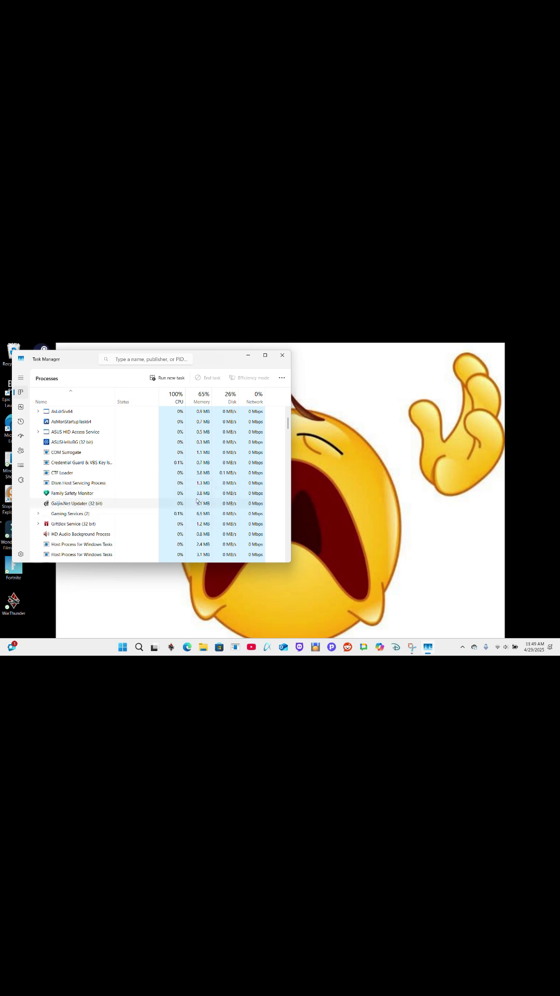
End the Family Safety Monitor background process to stop Family time limits
{"action": "left_click", "coordinate": [198, 494]}
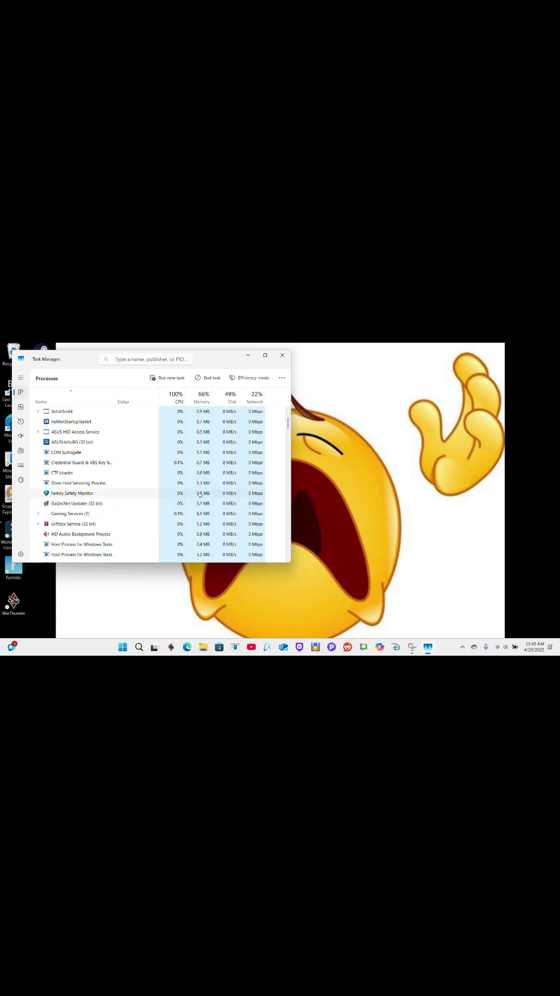
{"action": "left_click", "coordinate": [210, 379]}
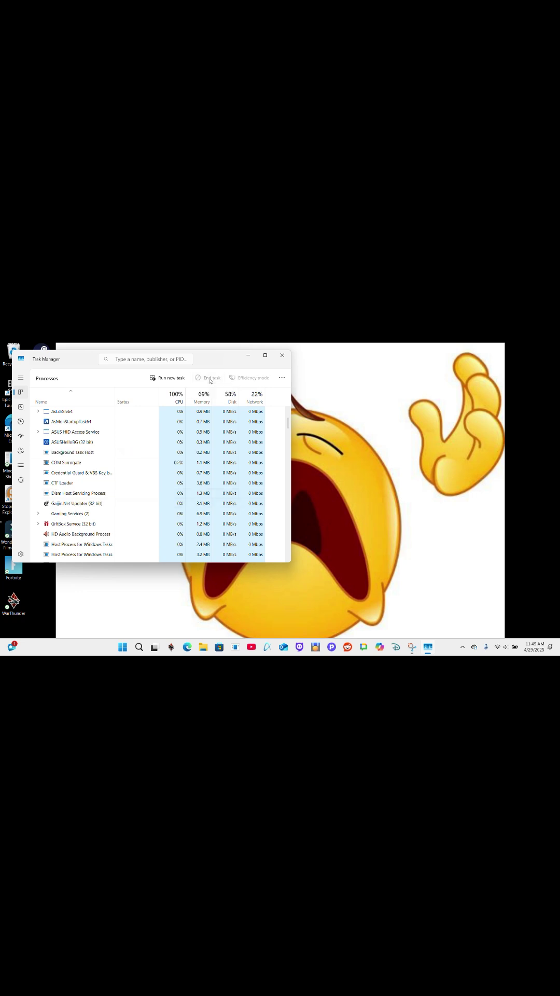
{"action": "scroll", "coordinate": [193, 498], "scroll_direction": "down", "scroll_amount": 3}
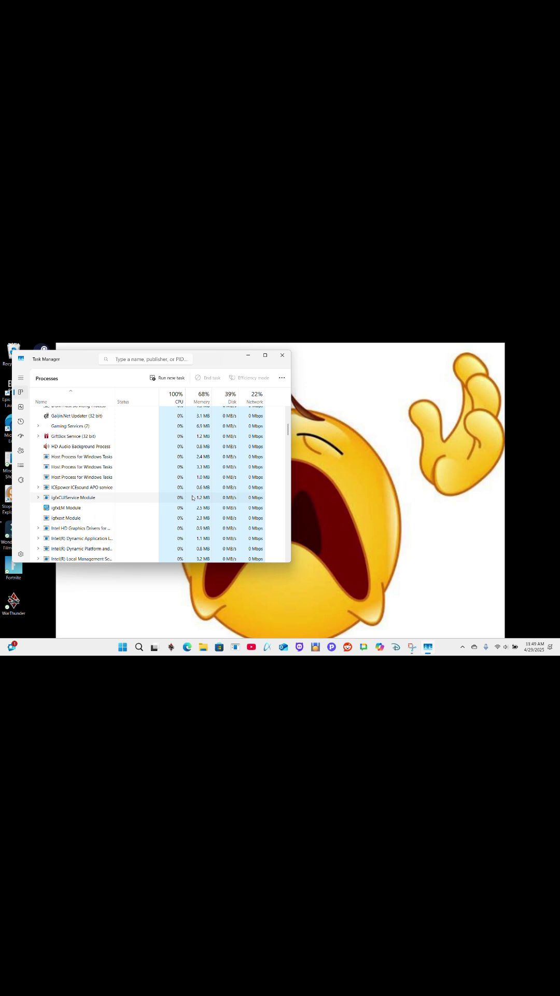
{"action": "scroll", "coordinate": [192, 497], "scroll_direction": "down", "scroll_amount": 1}
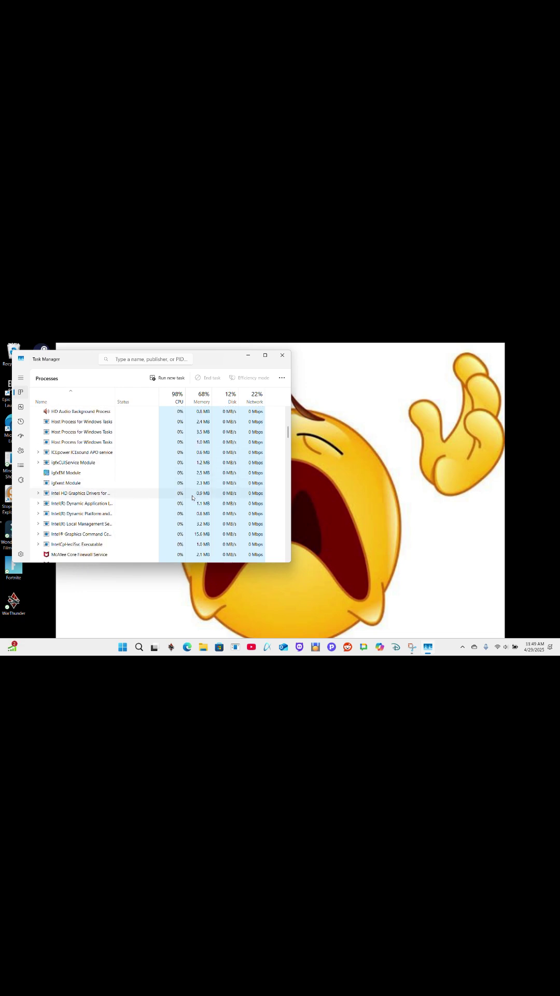
{"action": "scroll", "coordinate": [193, 497], "scroll_direction": "down", "scroll_amount": 1}
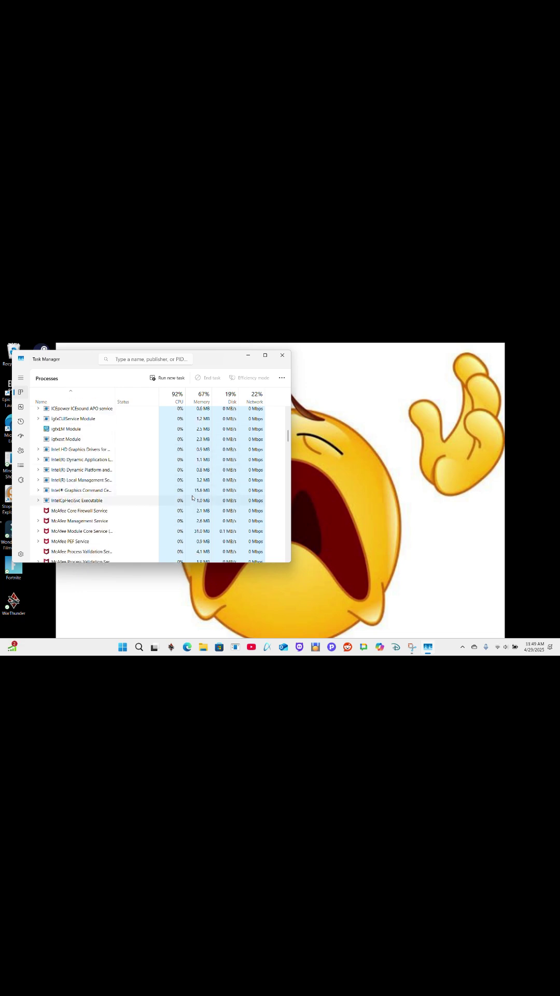
{"action": "scroll", "coordinate": [192, 497], "scroll_direction": "down", "scroll_amount": 3}
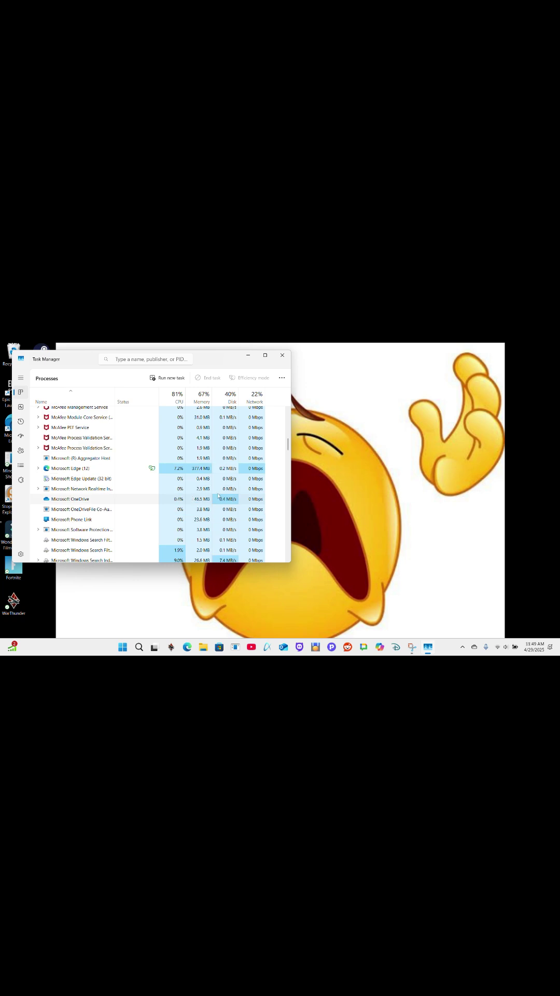
End the Microsoft Edge, Cabinet Maker and OneDrive processes one after another
{"action": "left_click", "coordinate": [199, 470]}
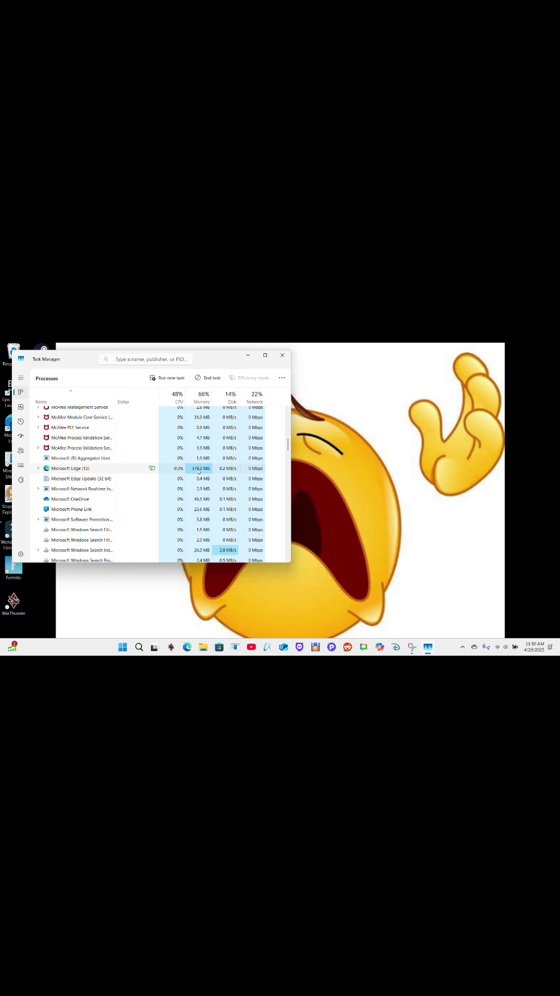
{"action": "left_click", "coordinate": [209, 380]}
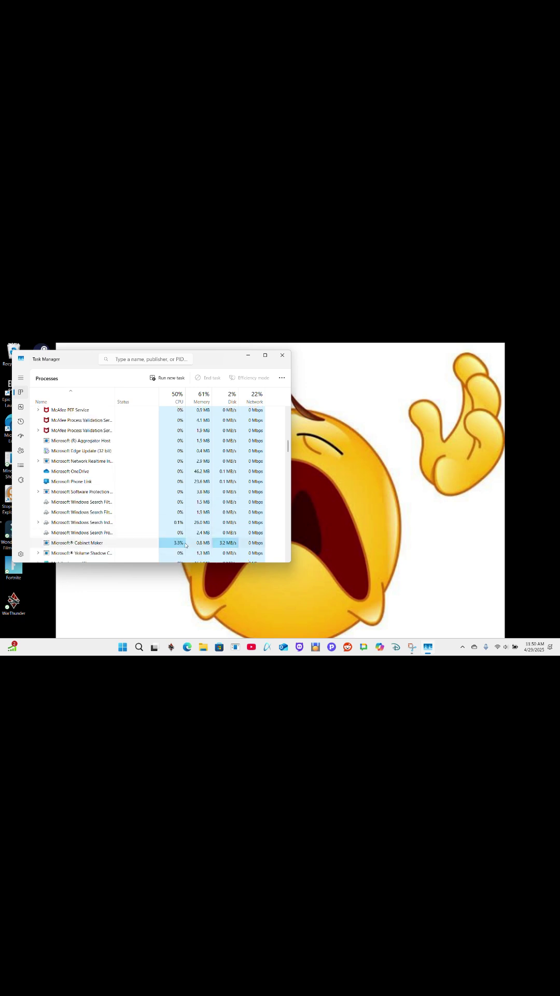
{"action": "left_click", "coordinate": [185, 543]}
{"action": "left_click", "coordinate": [210, 377]}
{"action": "scroll", "coordinate": [213, 506], "scroll_direction": "down", "scroll_amount": 1}
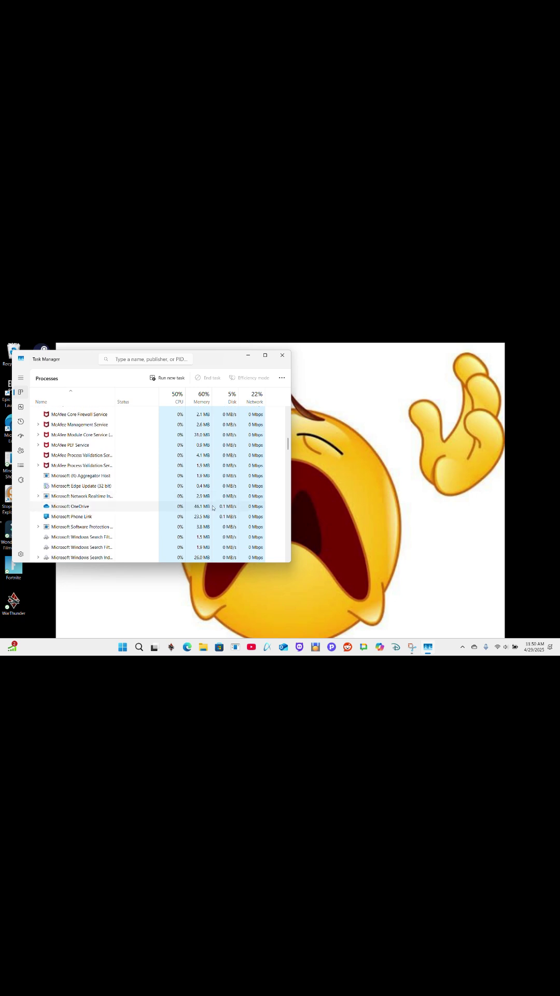
{"action": "left_click", "coordinate": [208, 502]}
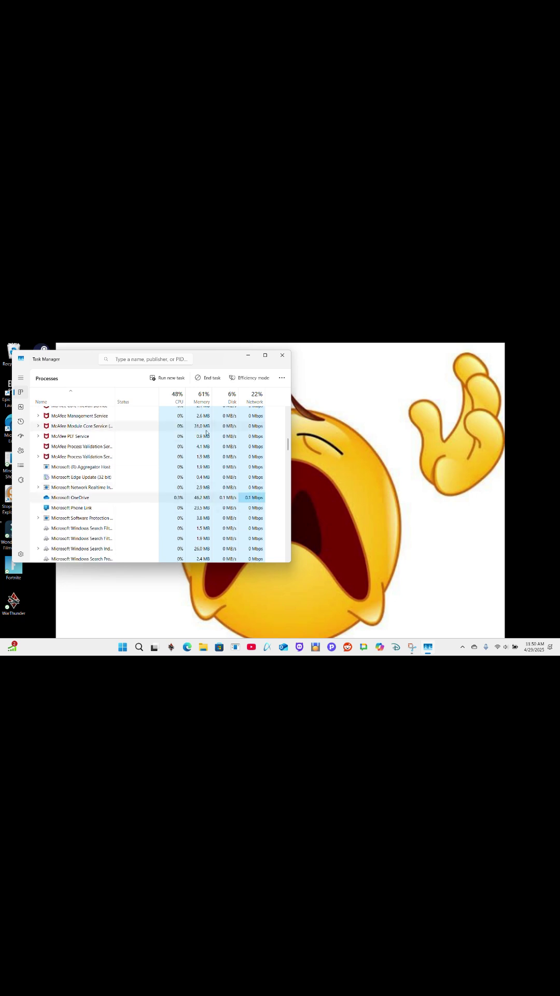
{"action": "left_click", "coordinate": [207, 378]}
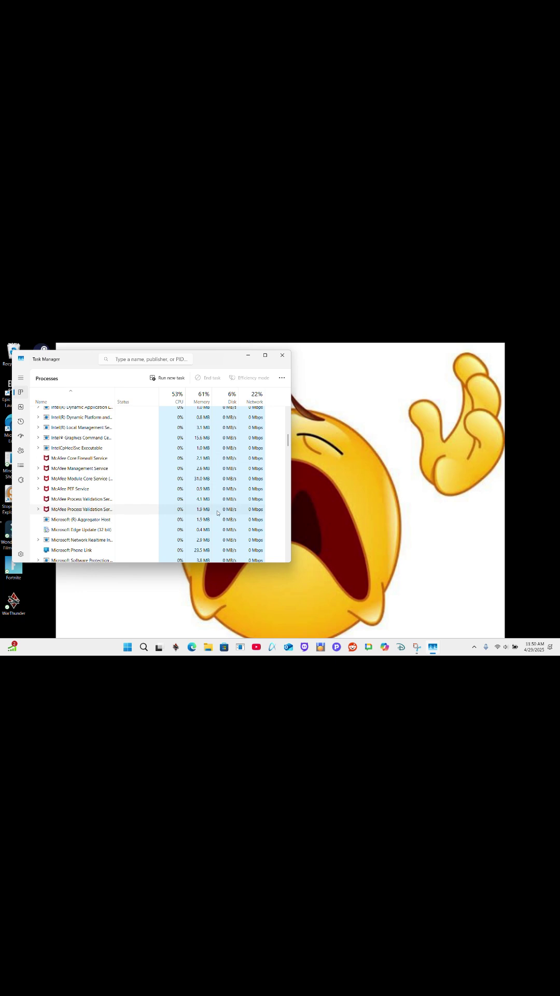
{"action": "scroll", "coordinate": [218, 499], "scroll_direction": "up", "scroll_amount": 4}
{"action": "scroll", "coordinate": [218, 512], "scroll_direction": "up", "scroll_amount": 5}
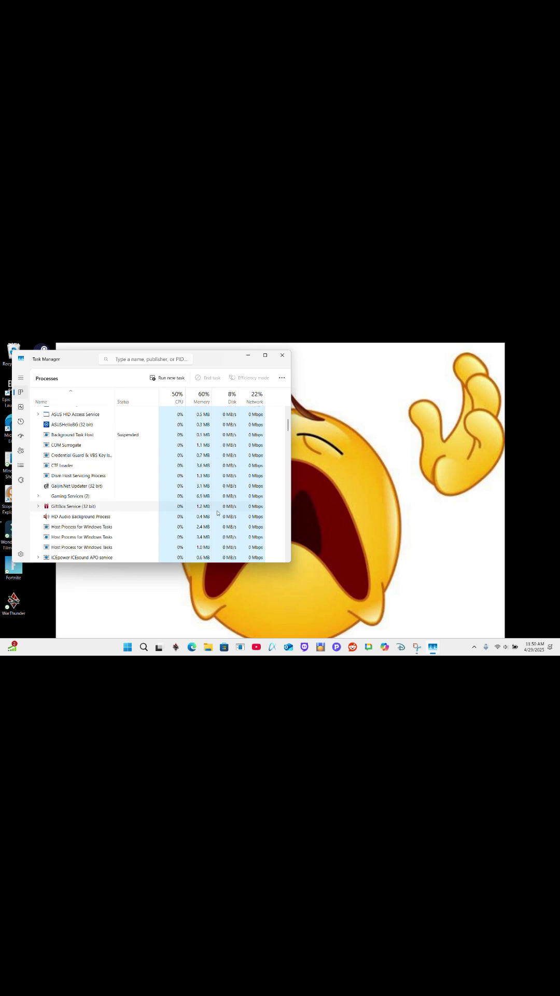
{"action": "scroll", "coordinate": [218, 513], "scroll_direction": "up", "scroll_amount": 1}
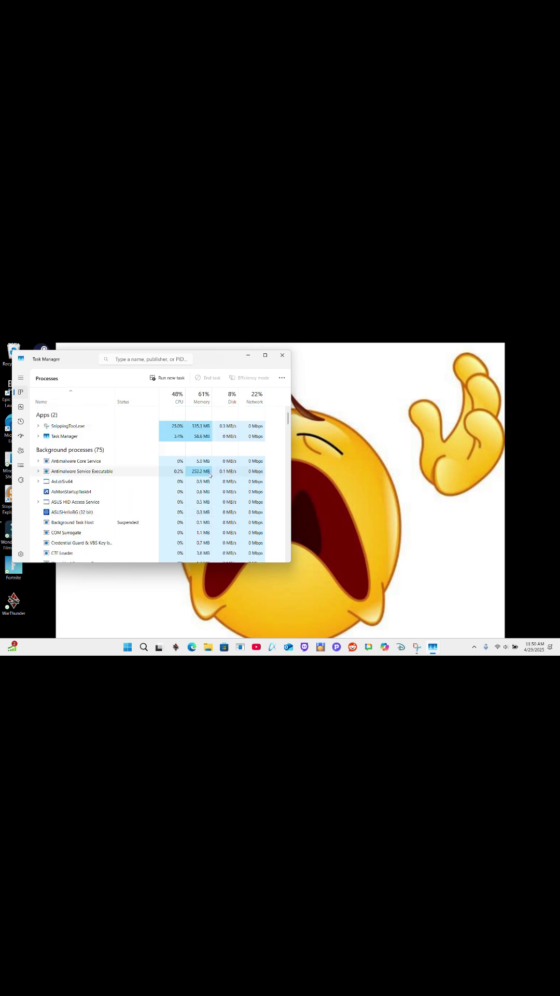